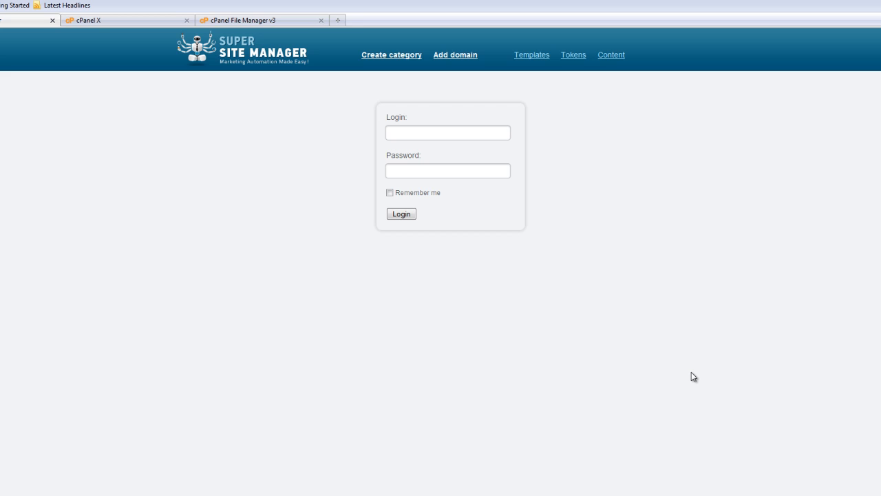
Log in to Super Site Manager with the account username and password
click(422, 133)
text(super)
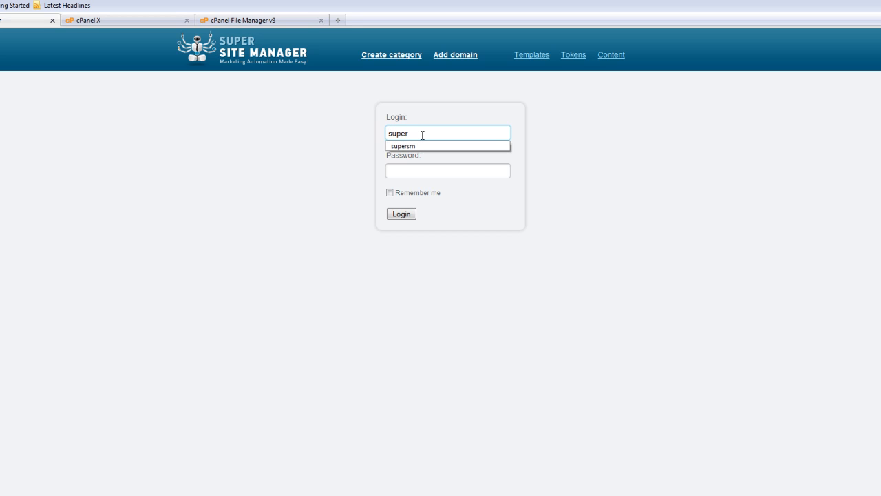
text(sm)
key(Tab)
text(password)
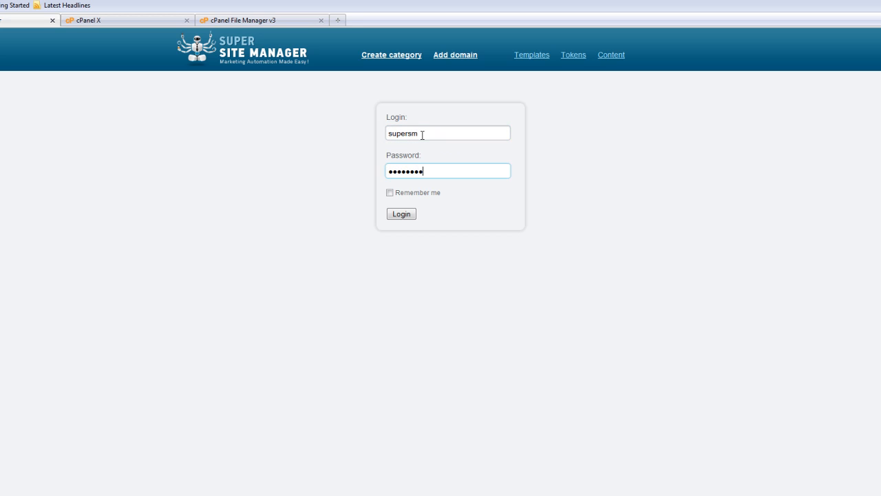
key(Return)
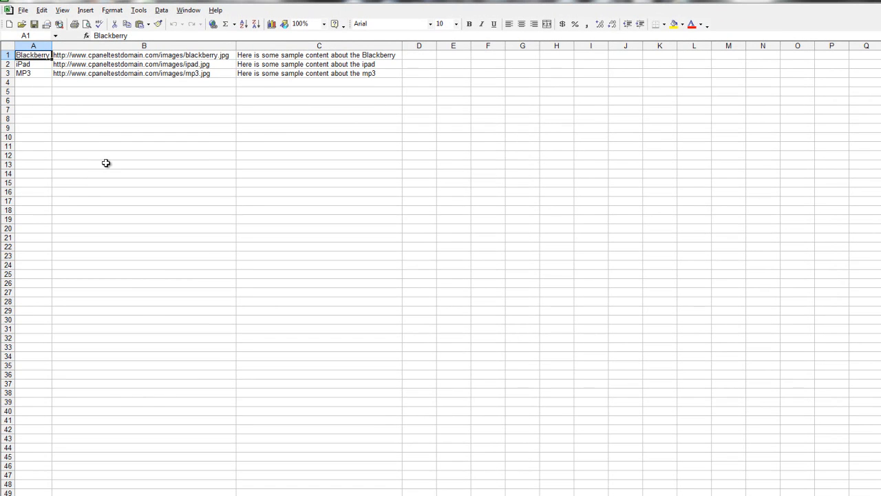
Switch to the spreadsheet in Excel and examine columns A, B and C: product names, image URLs and sample content
click(32, 44)
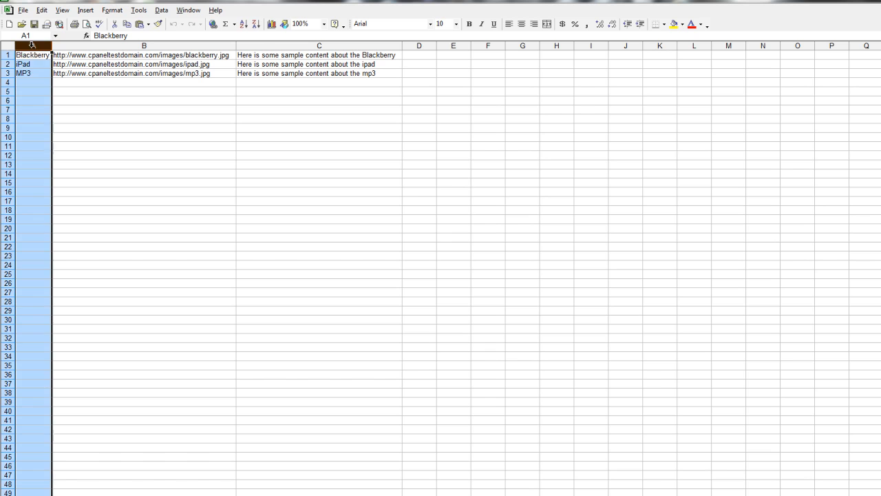
click(113, 45)
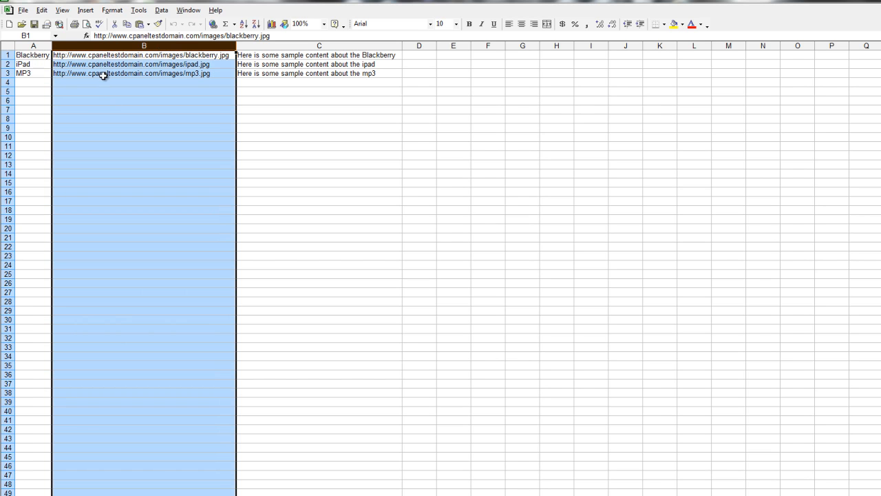
click(342, 45)
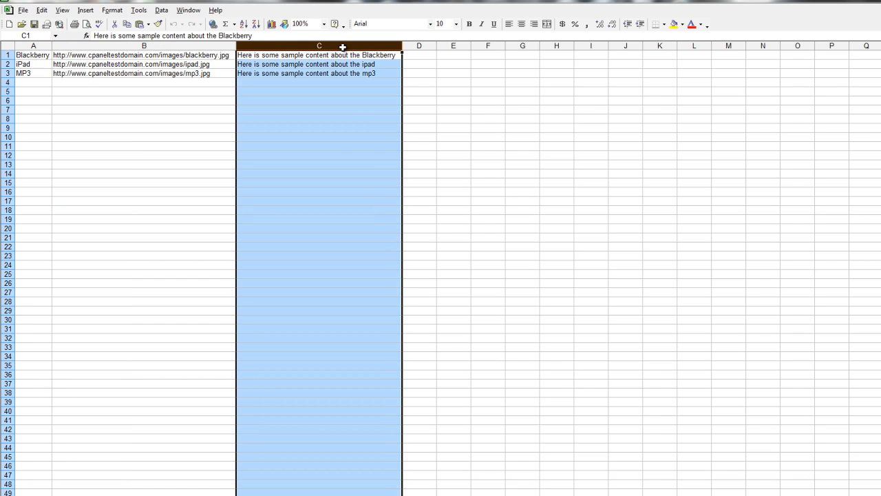
click(417, 56)
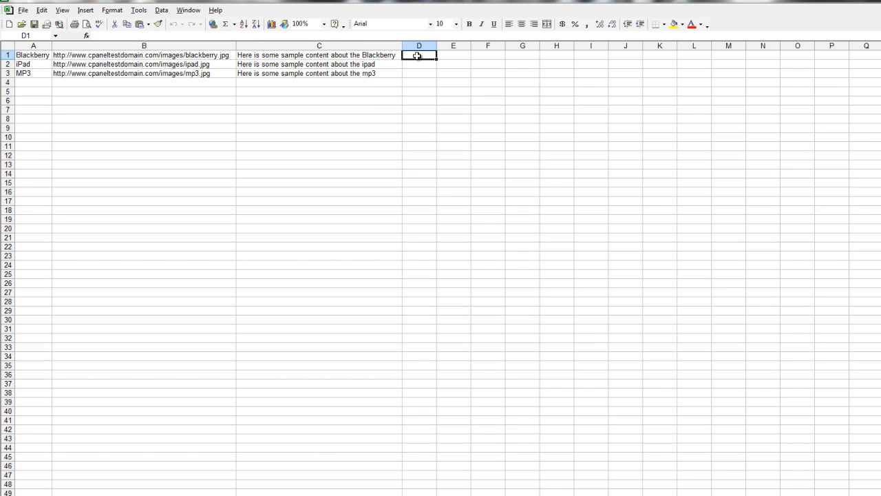
click(454, 57)
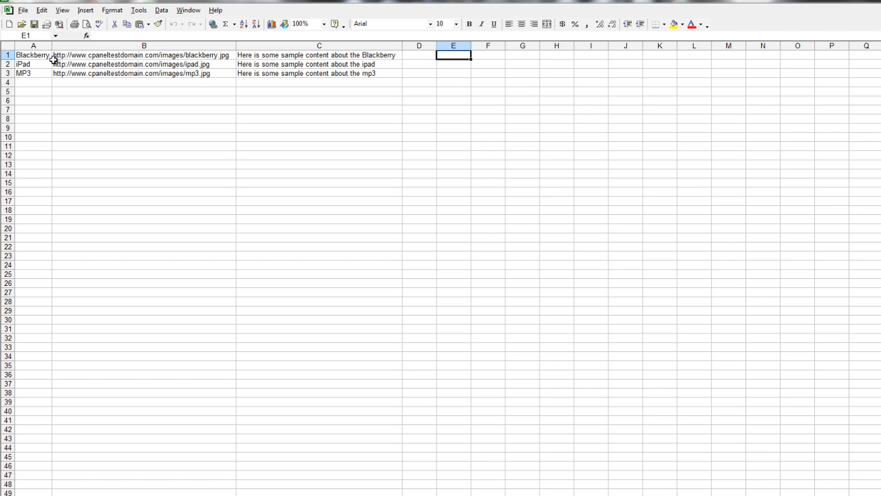
click(48, 57)
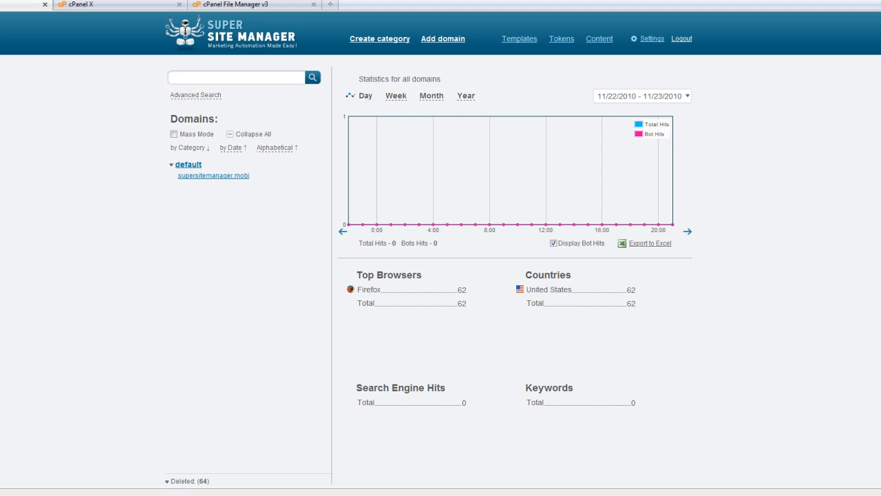
Back in Super Site Manager, add a content file named "content" to the default category from testcsv and view its entries
click(599, 42)
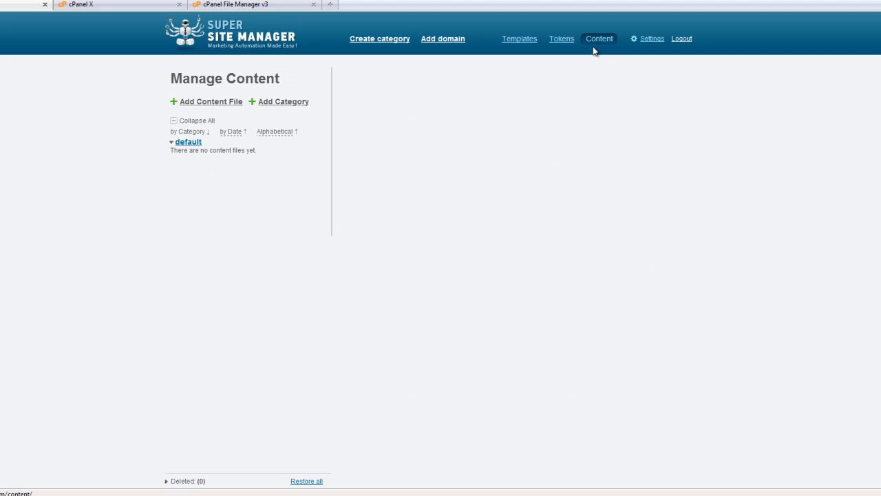
click(228, 103)
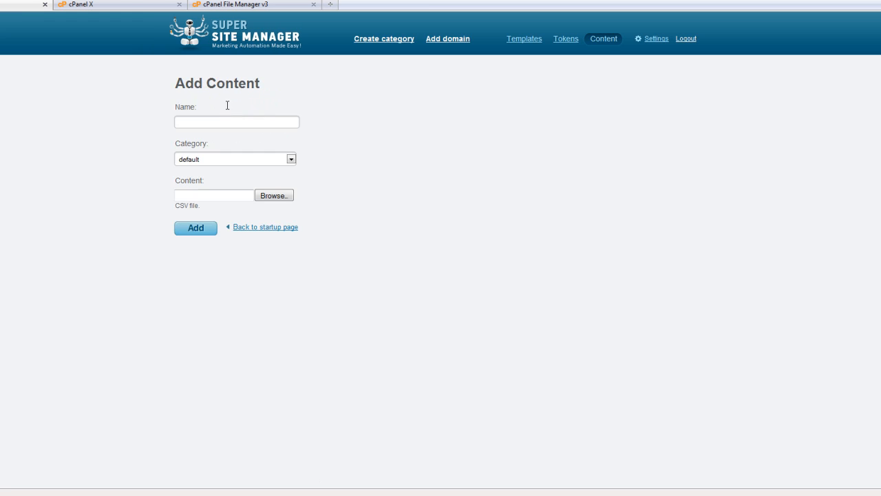
click(225, 122)
text(content)
click(266, 196)
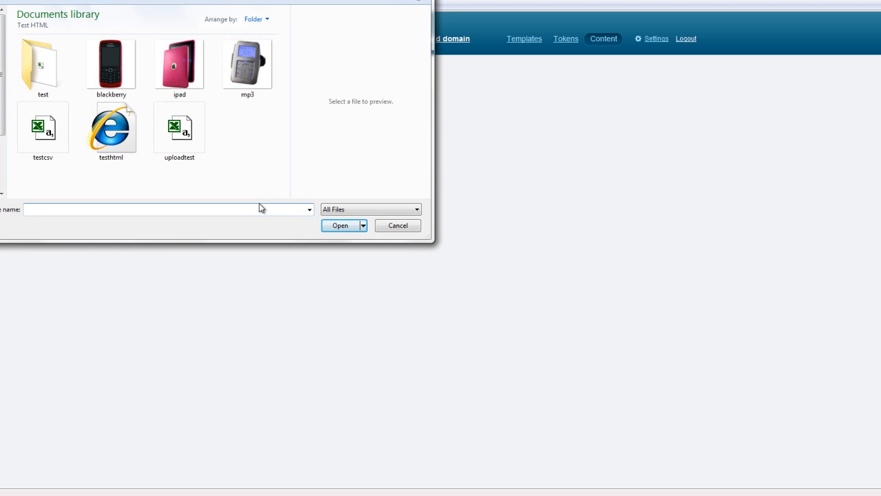
click(46, 131)
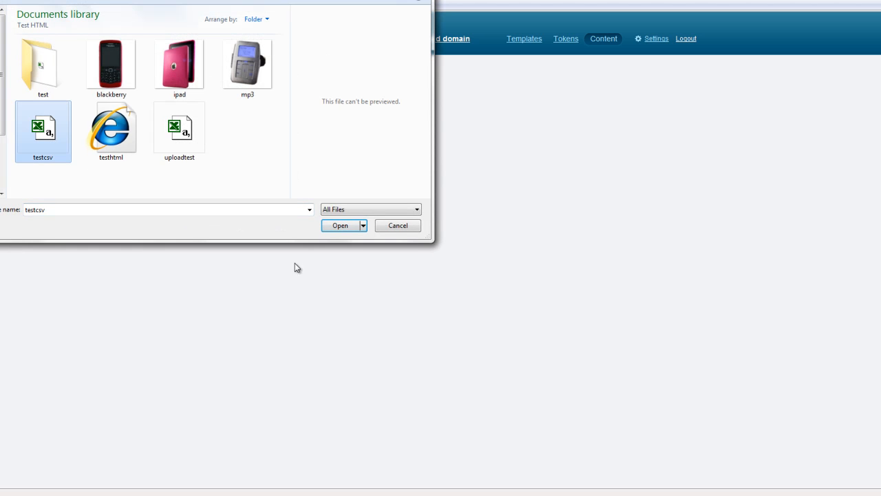
click(342, 227)
click(201, 231)
mouse_move(186, 157)
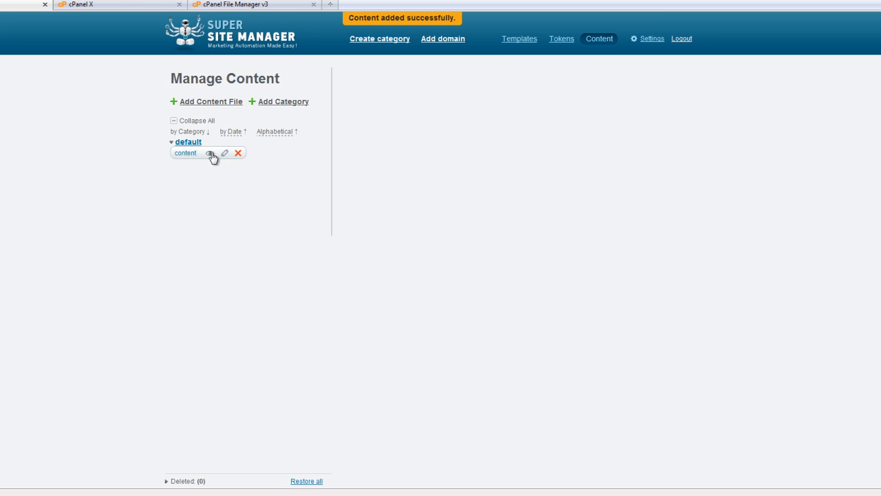
click(210, 153)
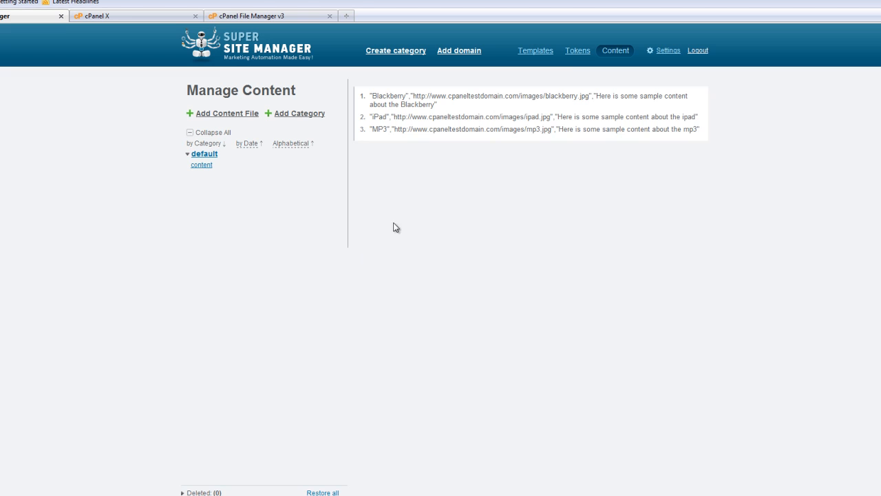
Fill in a new token collection named "token" with %%product%%, %%image%% and %%content%% on separate lines
click(578, 52)
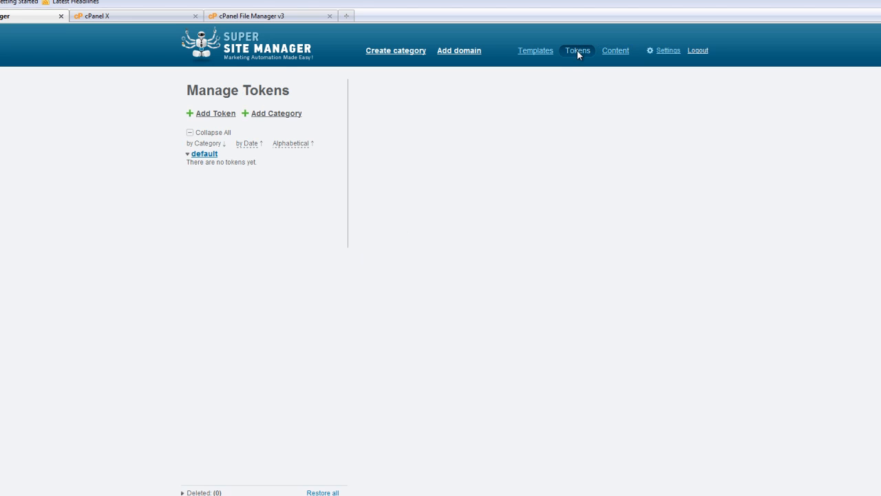
click(218, 116)
click(238, 135)
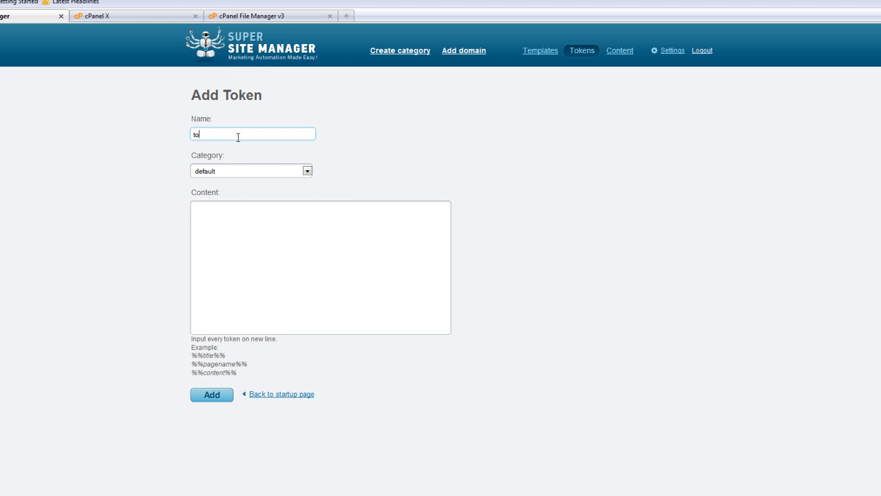
click(226, 223)
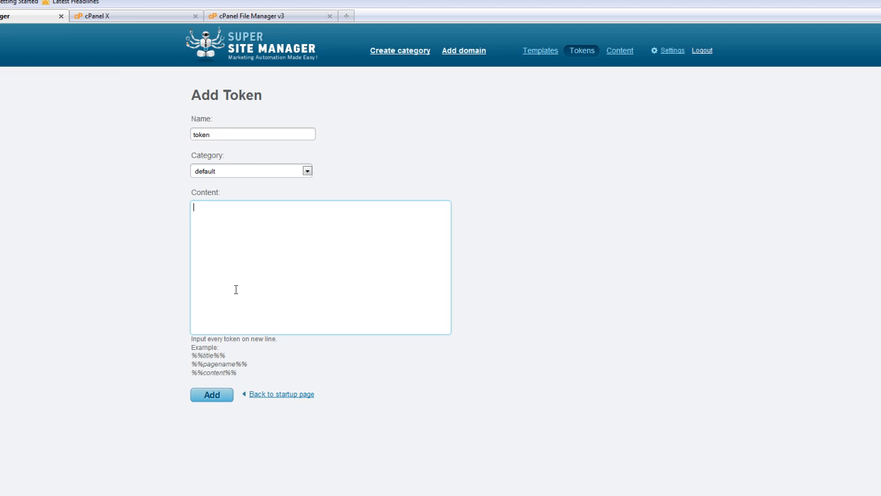
text(roduct%% %%image%% %%content)
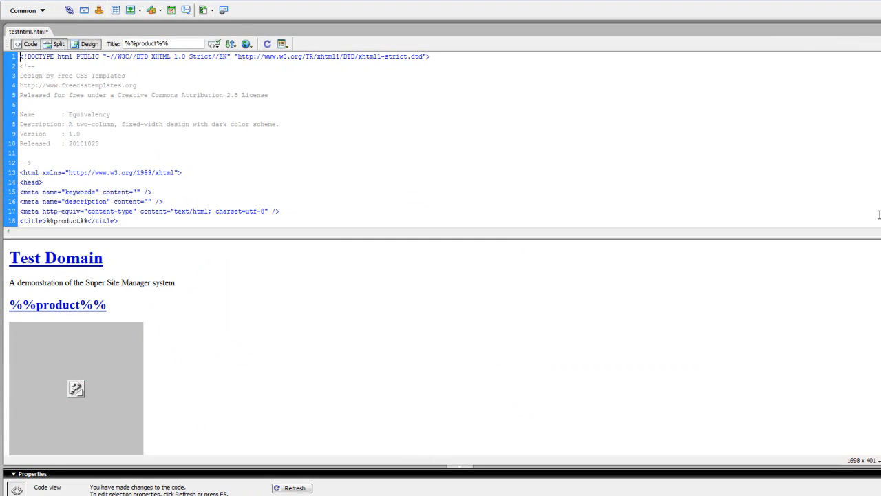
Switch to testhtml.html in Dreamweaver and check where the image, product and content tokens are placed in the post section
scroll(879, 215, down, 6)
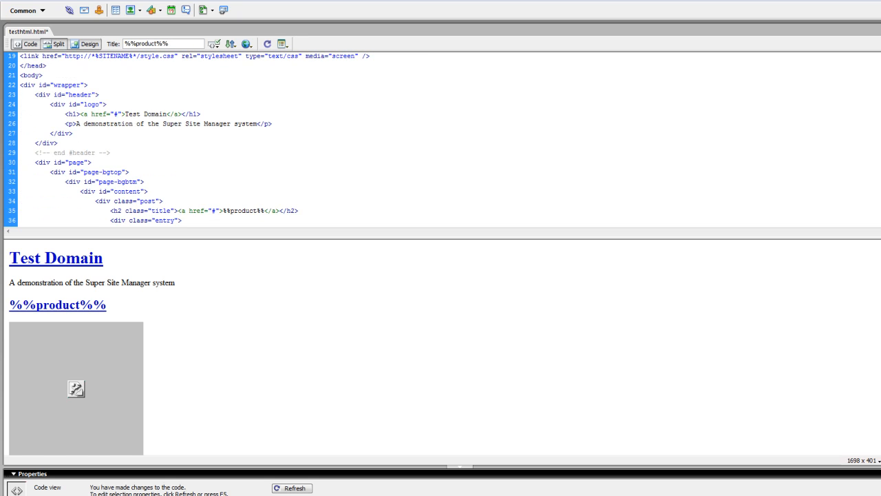
scroll(441, 137, down, 6)
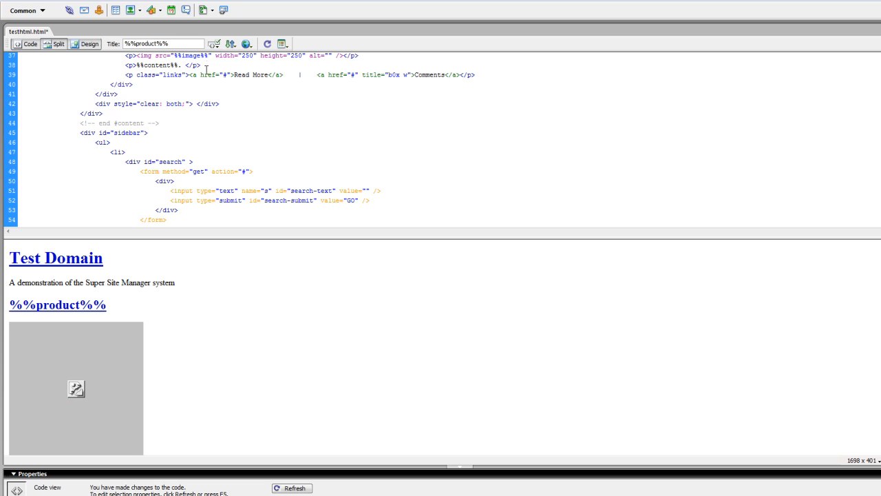
drag(178, 55, 212, 55)
click(107, 305)
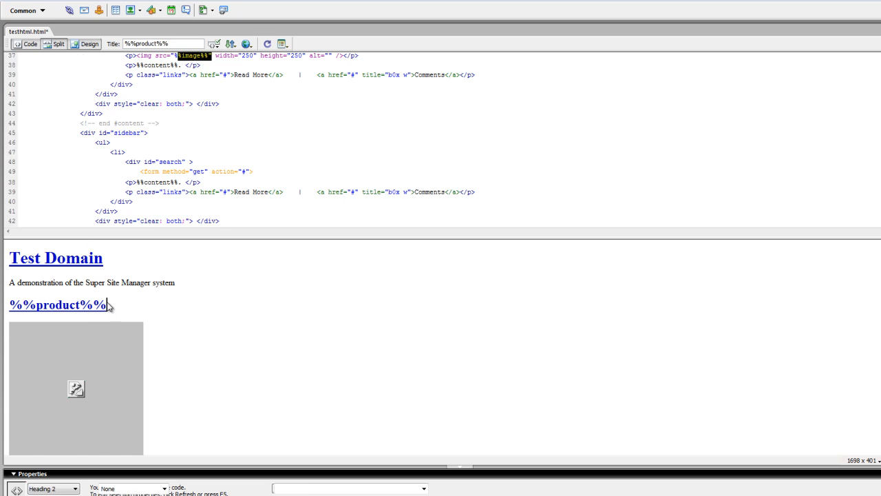
drag(108, 307, 22, 303)
scroll(286, 168, down, 3)
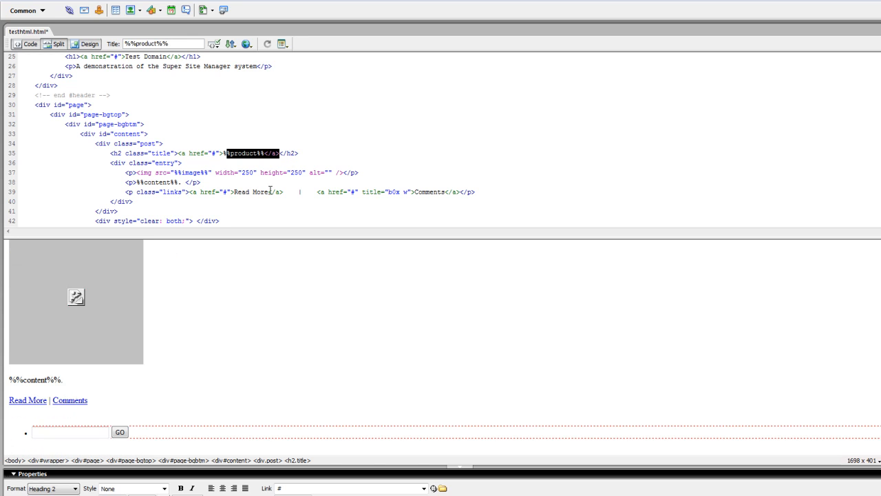
drag(69, 378, 27, 378)
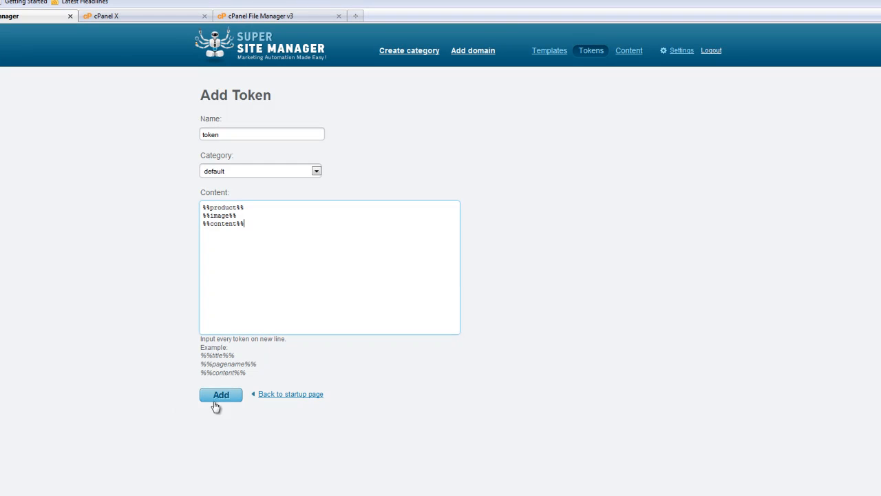
Back in Super Site Manager, add the filled-in token collection and open the template management page
click(221, 396)
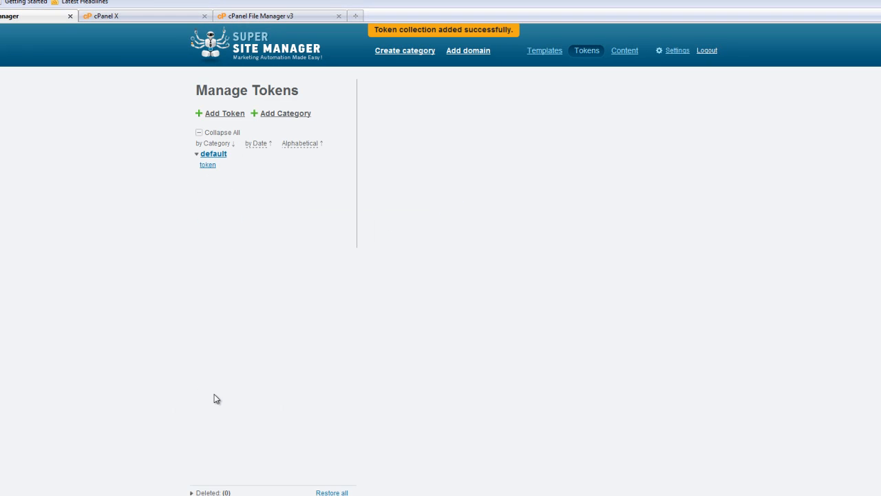
click(544, 53)
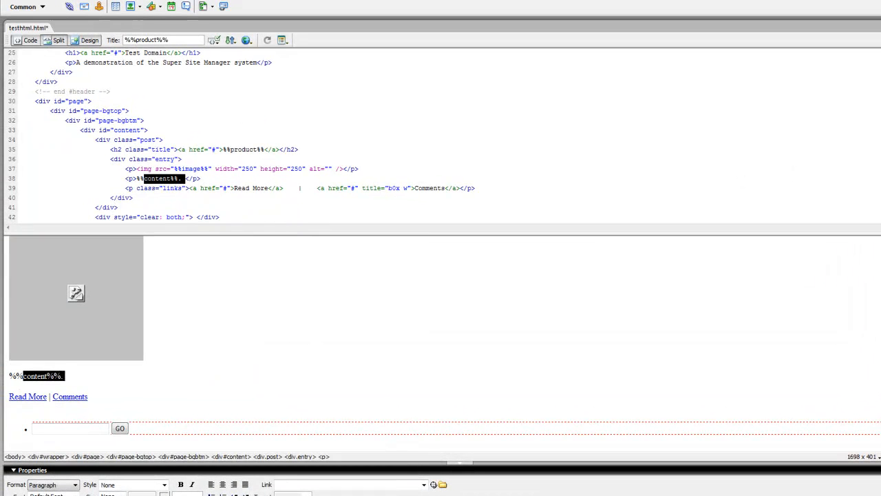
In Dreamweaver, examine the %%product%% token in the title tag of testhtml.html and the image and content tokens in the post body
click(197, 139)
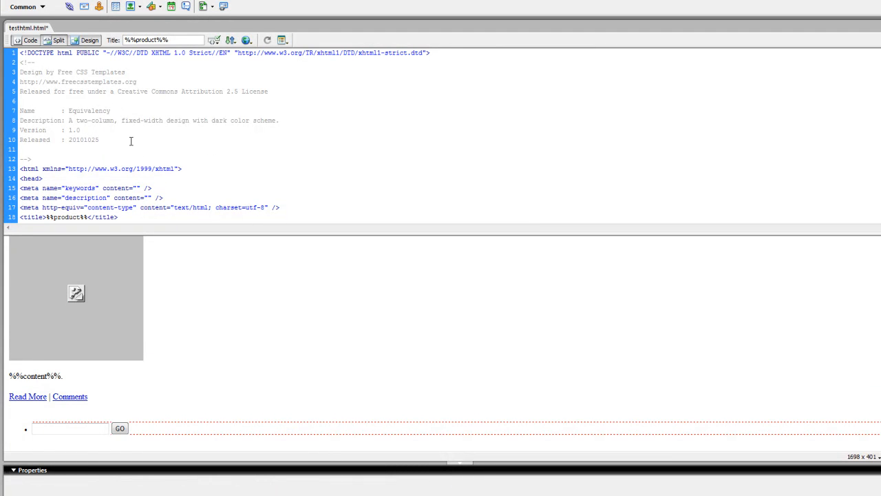
scroll(148, 151, down, 2)
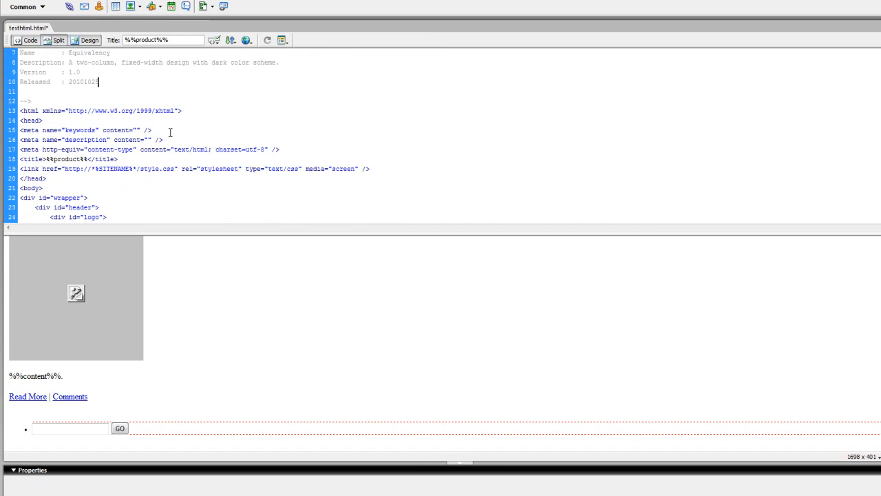
scroll(170, 133, down, 2)
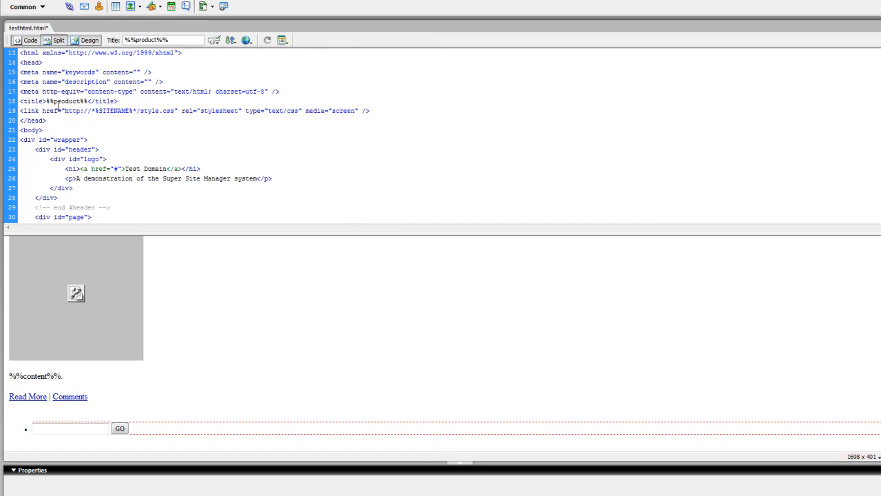
drag(46, 101, 88, 100)
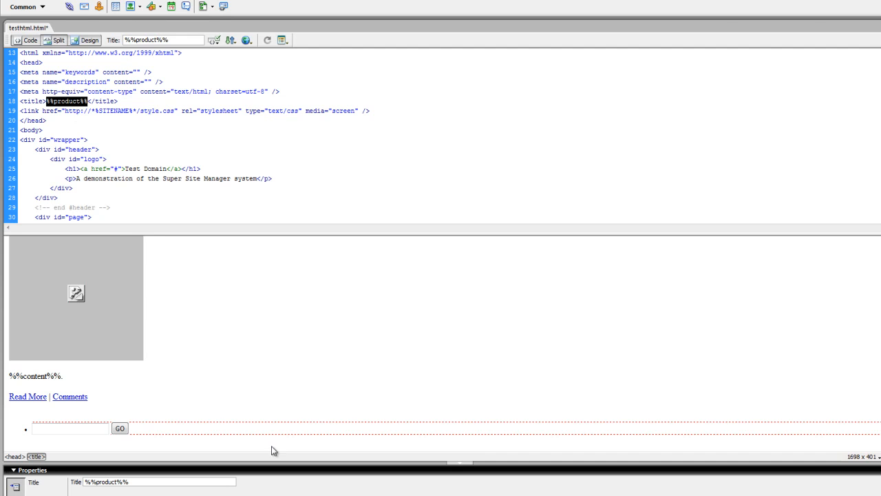
click(296, 495)
scroll(118, 178, down, 2)
scroll(118, 179, down, 2)
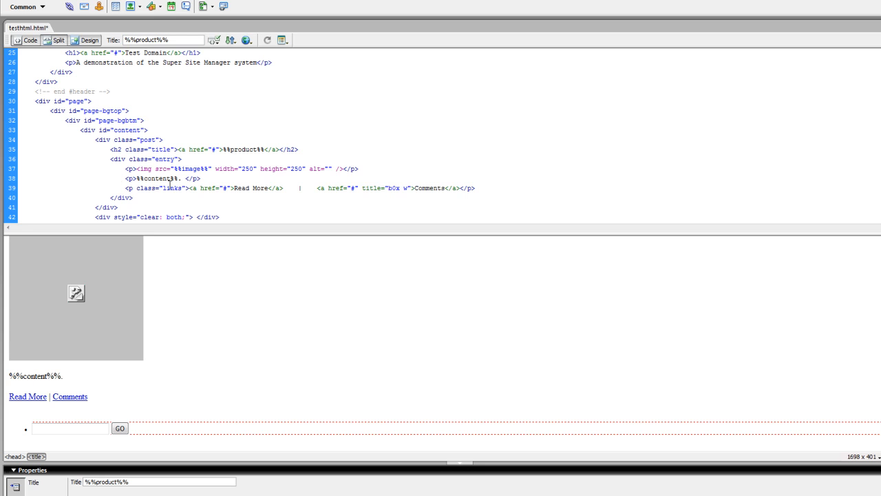
drag(139, 178, 215, 169)
click(181, 166)
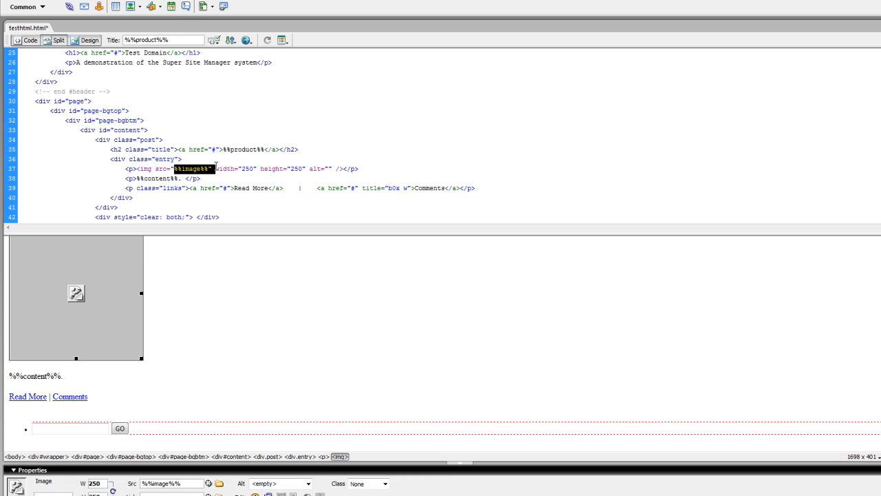
click(304, 148)
Examine the *%SITENAME%* token in the stylesheet link within the head of testhtml.html
scroll(234, 184, up, 4)
scroll(232, 188, up, 2)
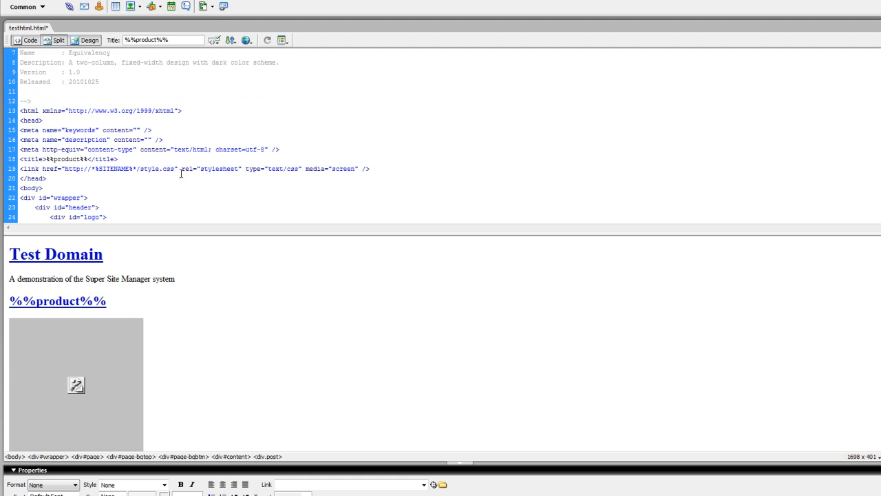
drag(87, 168, 142, 174)
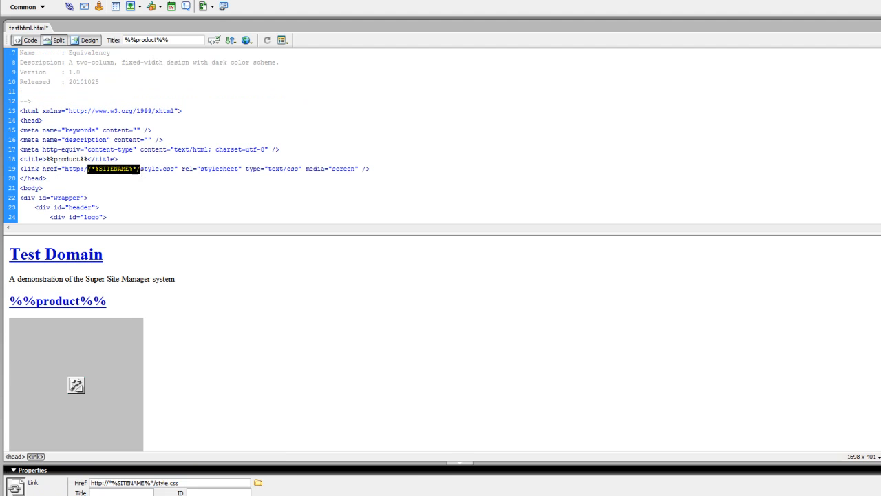
click(126, 179)
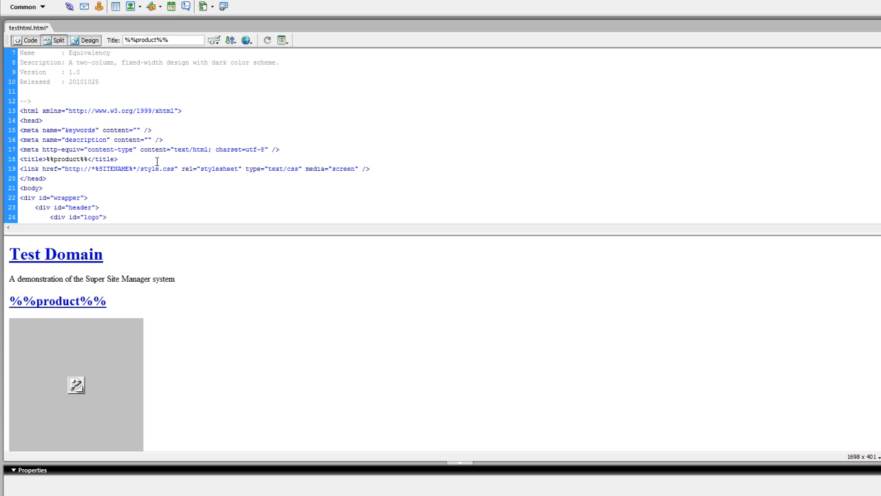
Compare the /style.css path in the stylesheet link of testhtml.html with the files in the site's folder in cPanel File Manager
drag(137, 170, 176, 169)
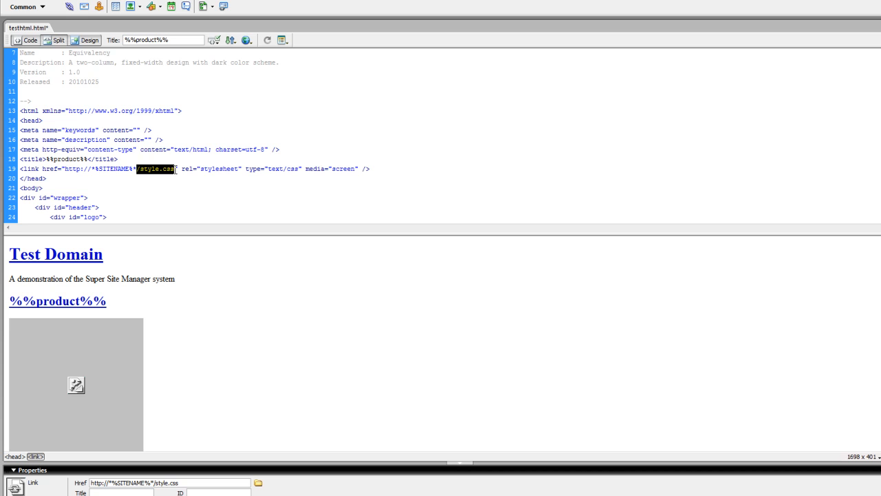
click(164, 494)
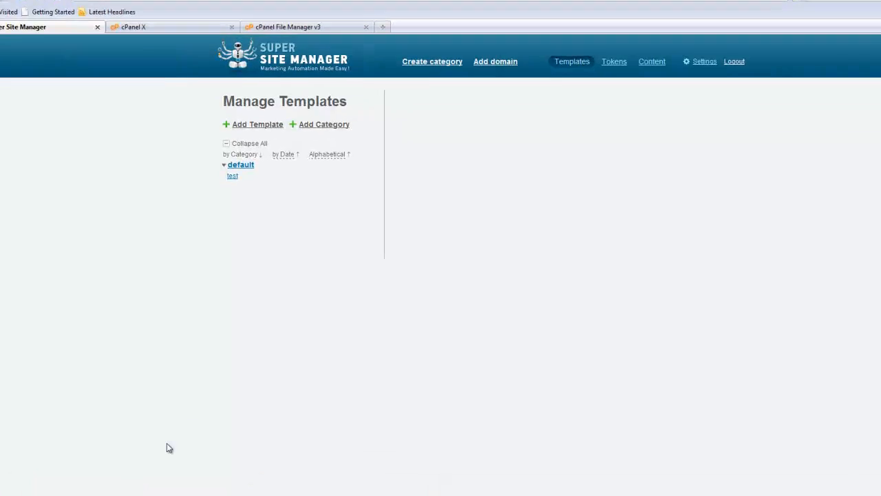
click(262, 21)
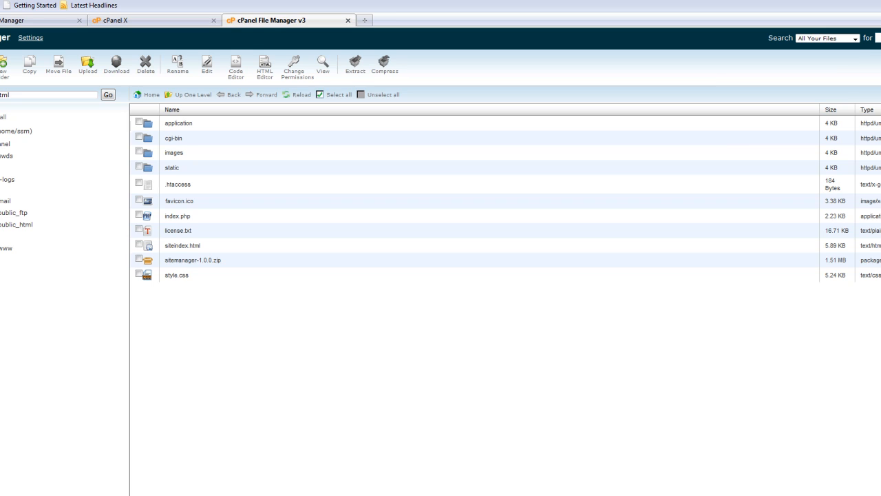
click(197, 495)
click(199, 494)
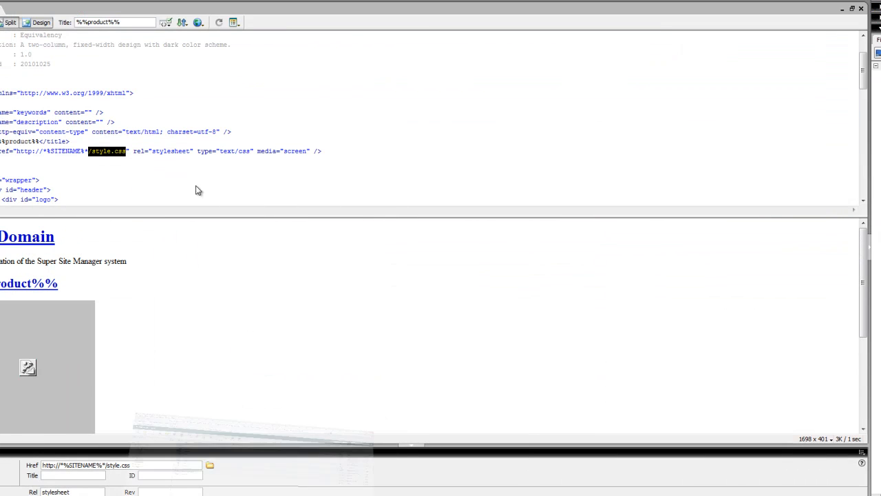
Switch back to Super Site Manager and review the code of the test template in the default category
click(67, 18)
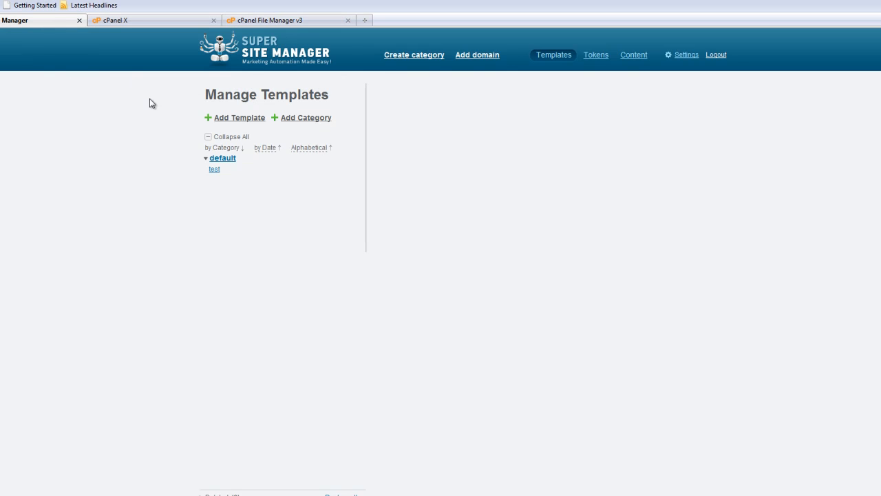
mouse_move(217, 173)
click(234, 170)
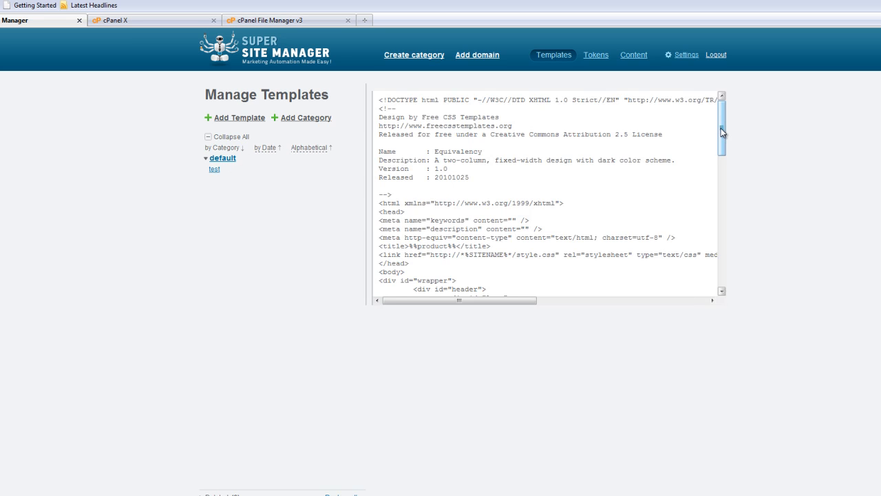
scroll(718, 160, down, 4)
drag(719, 160, 720, 113)
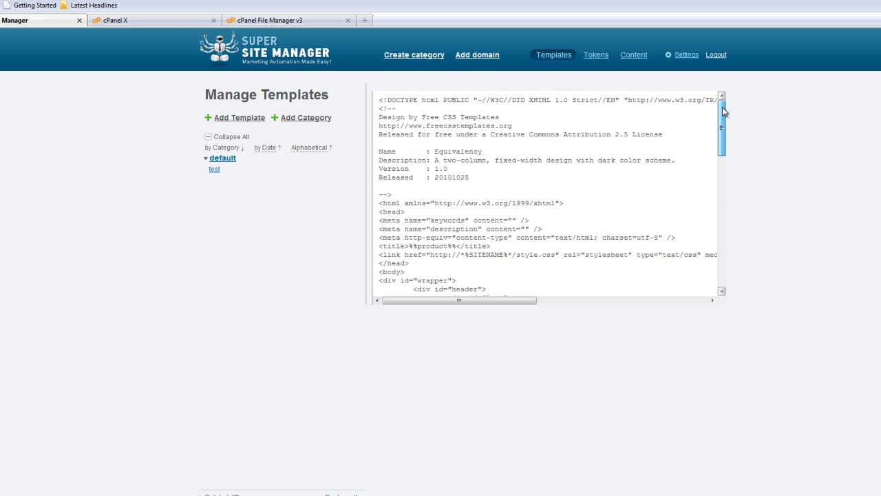
Start adding a single domain and name it test.supersitemanager.mobi
click(467, 56)
click(307, 151)
text(test.su)
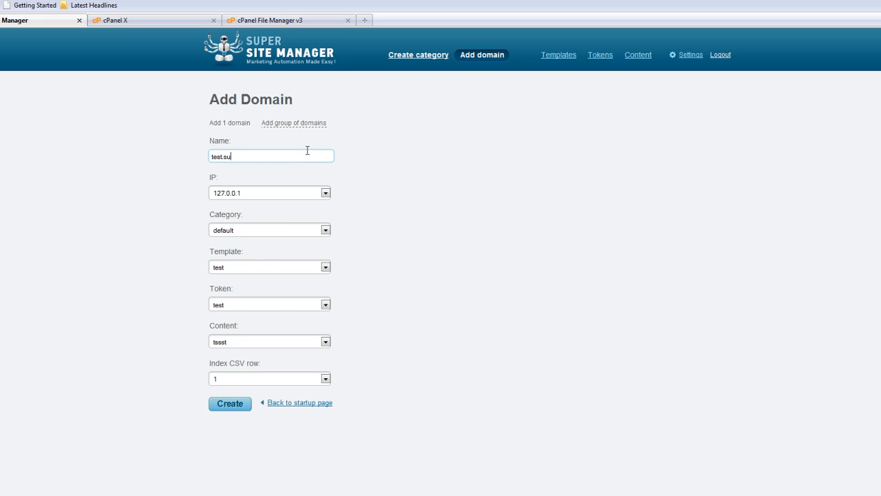
key(BackSpace)
text(supers)
key(BackSpace)
key(BackSpace)
key(BackSpace)
key(BackSpace)
key(BackSpace)
key(BackSpace)
text(supe)
key(BackSpace)
key(BackSpace)
text(persitemanager.mobi)
Assign IP 174.122.151.25 to the new domain and keep test as its template
click(325, 193)
click(253, 214)
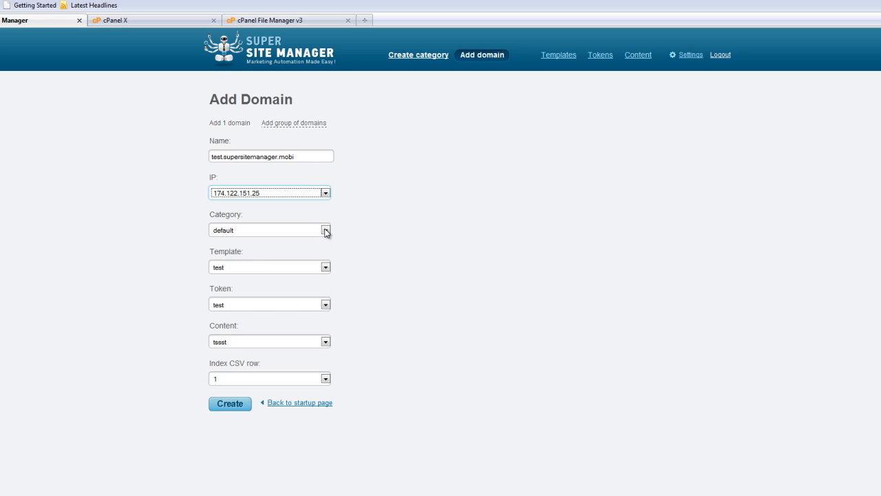
click(326, 267)
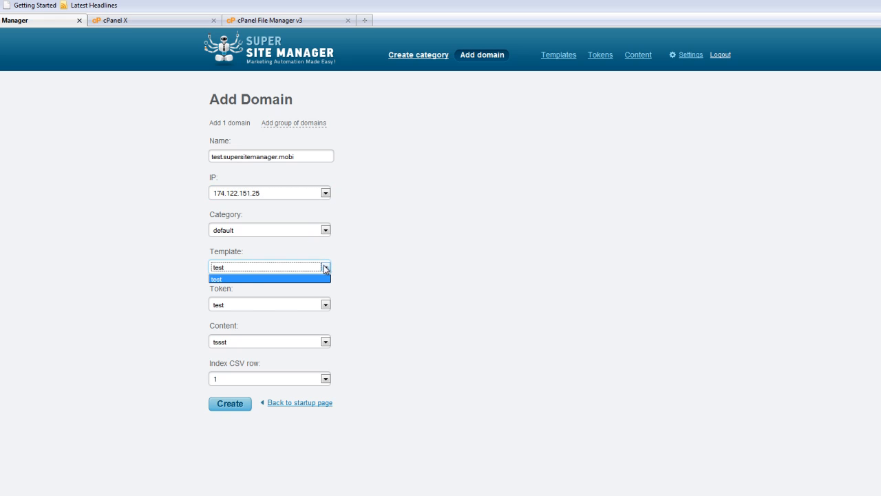
click(325, 267)
Assign the token collection "token" and the content set "content" to the new domain, and create it
click(326, 304)
click(237, 333)
click(325, 342)
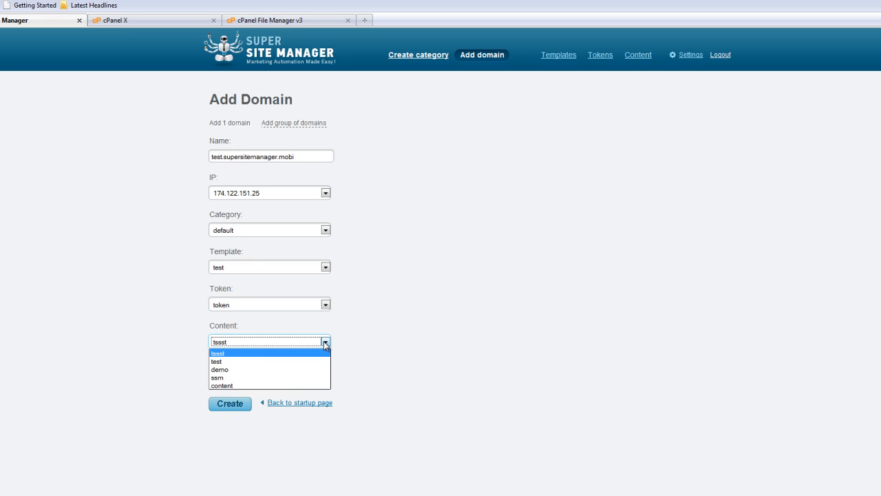
click(222, 385)
click(229, 405)
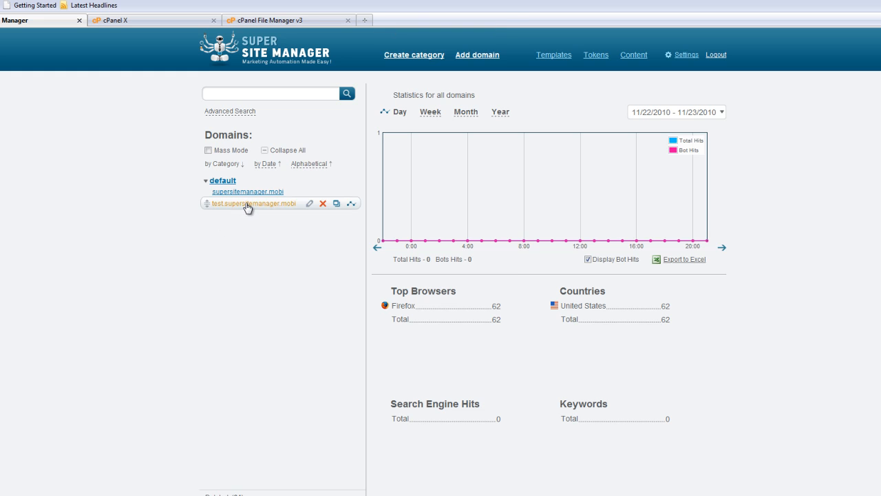
Open the test.supersitemanager.mobi site, check its home, ipad and mp3 product pages, and return to the domain list in Super Site Manager
click(246, 205)
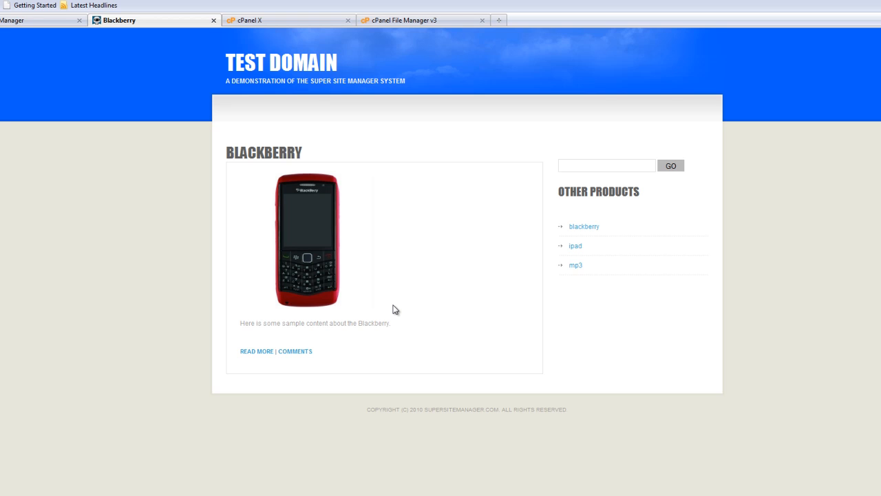
click(576, 248)
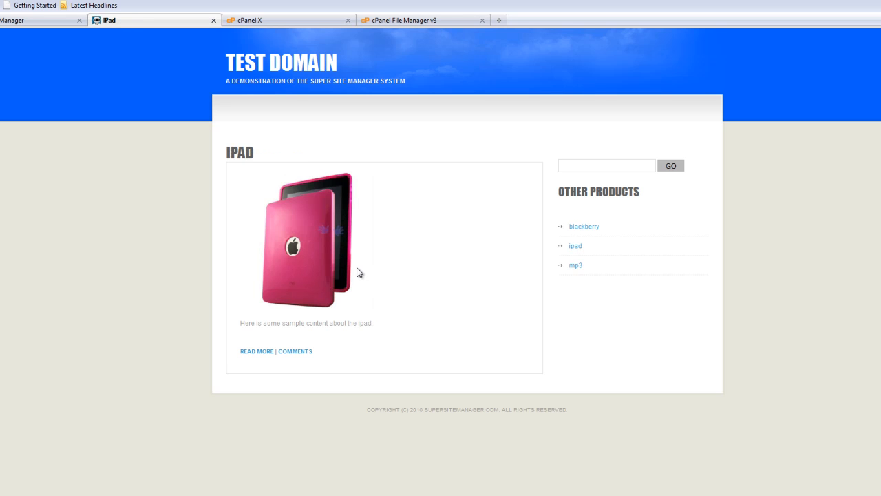
click(576, 267)
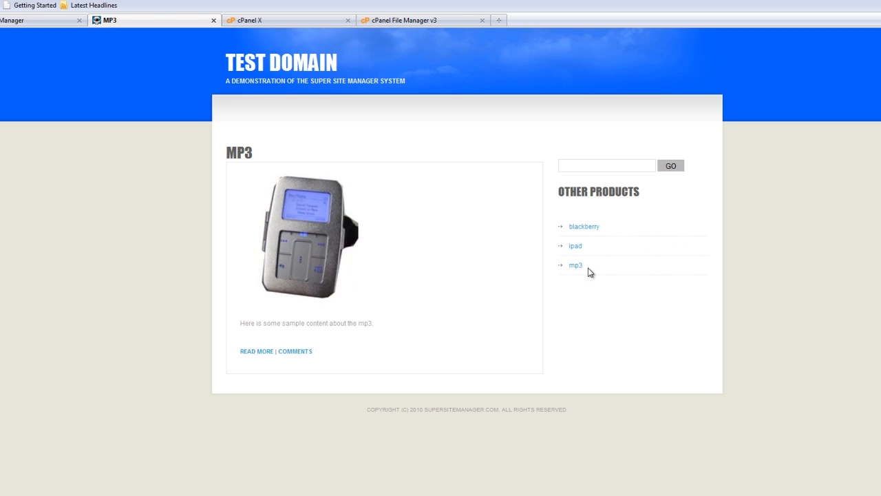
click(42, 21)
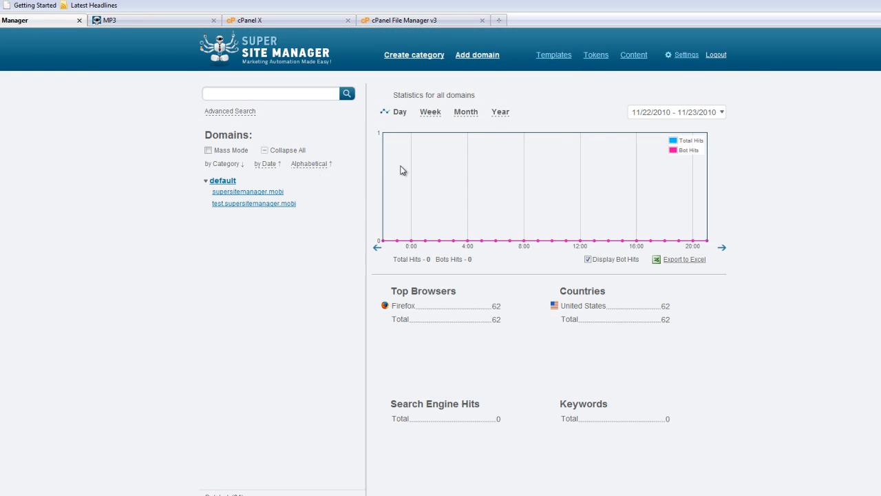
mouse_move(291, 195)
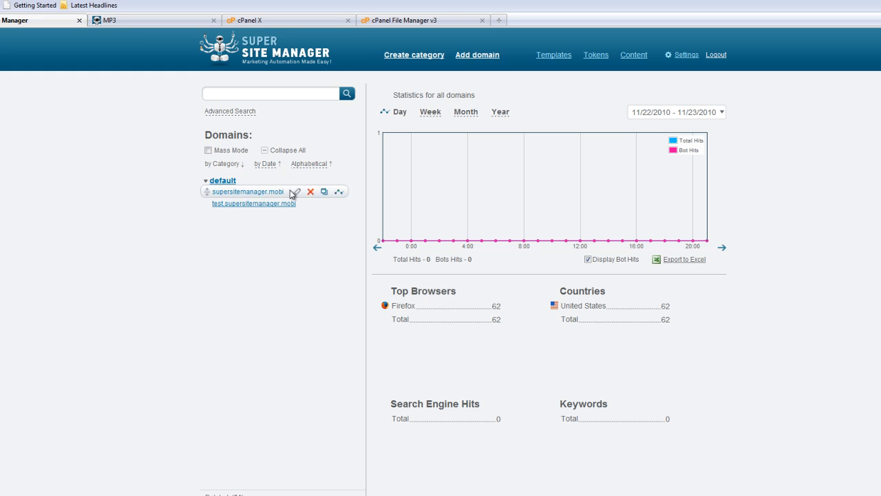